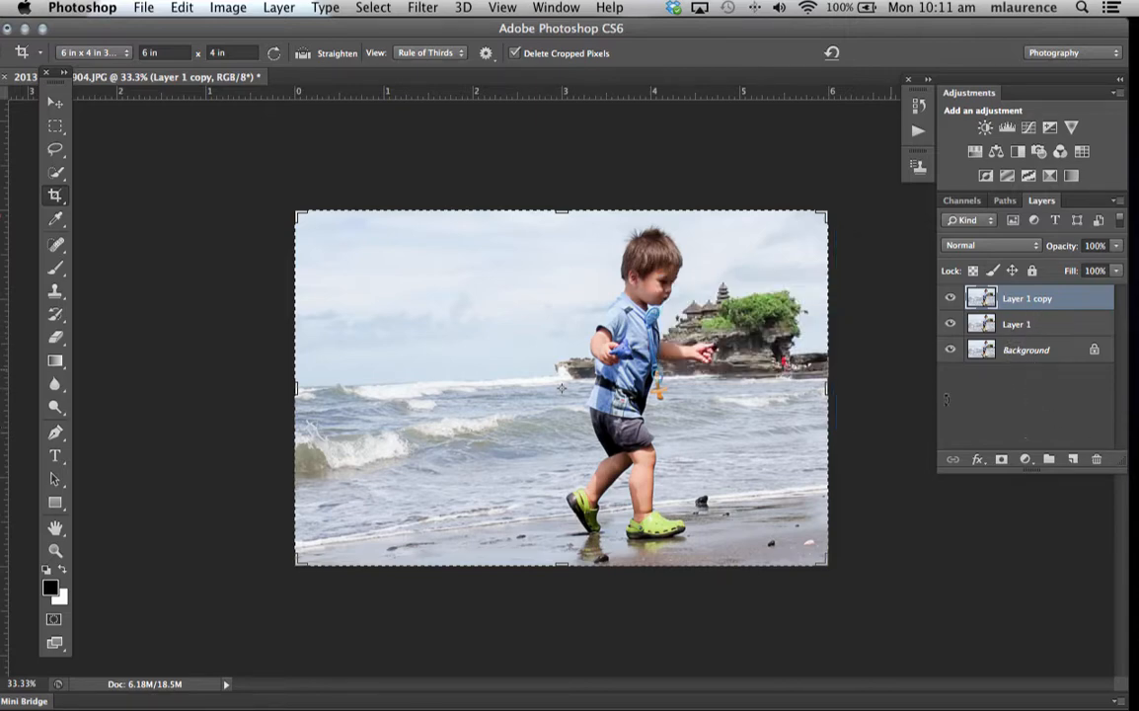
Step: Save the layered document in Photoshop format as 1.psd in the master folder, with layers and Maximize Compatibility enabled
{"action": "left_click", "coordinate": [144, 8]}
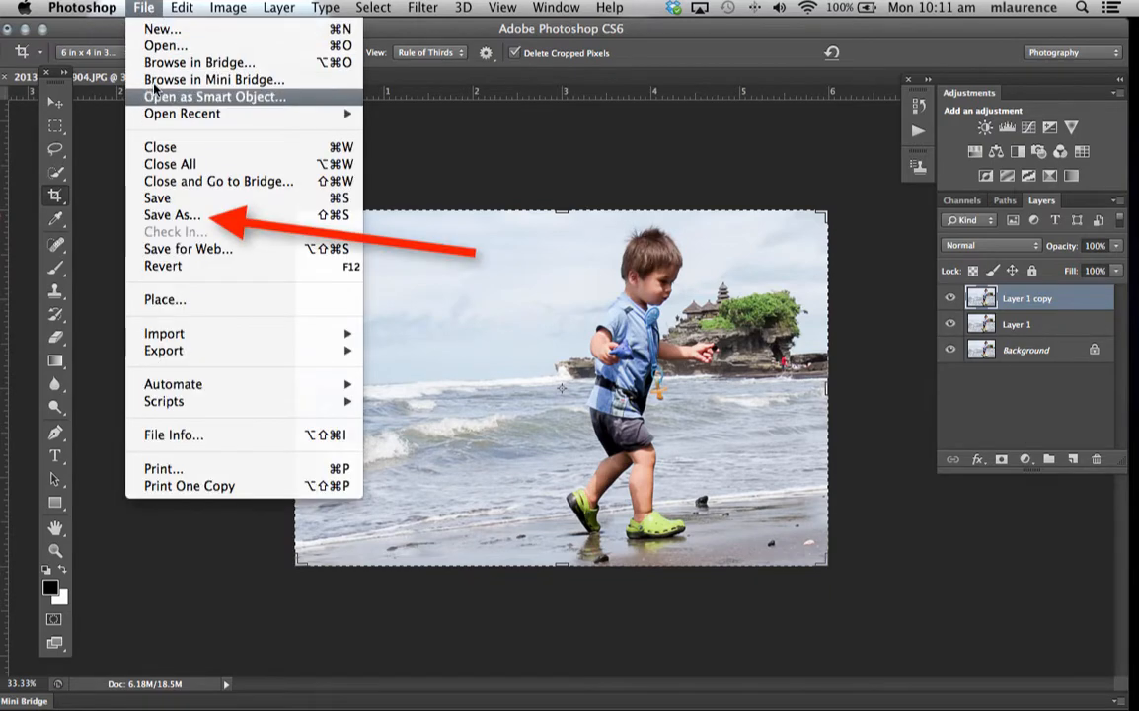
{"action": "left_click", "coordinate": [184, 215]}
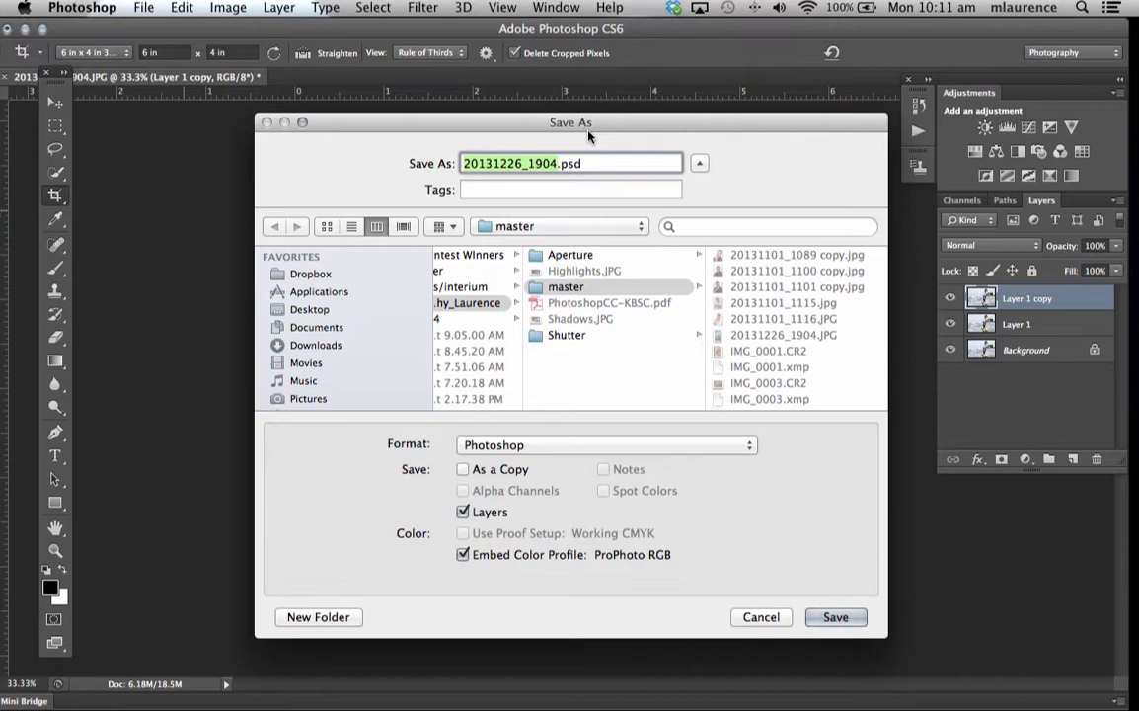
{"action": "type", "text": "1"}
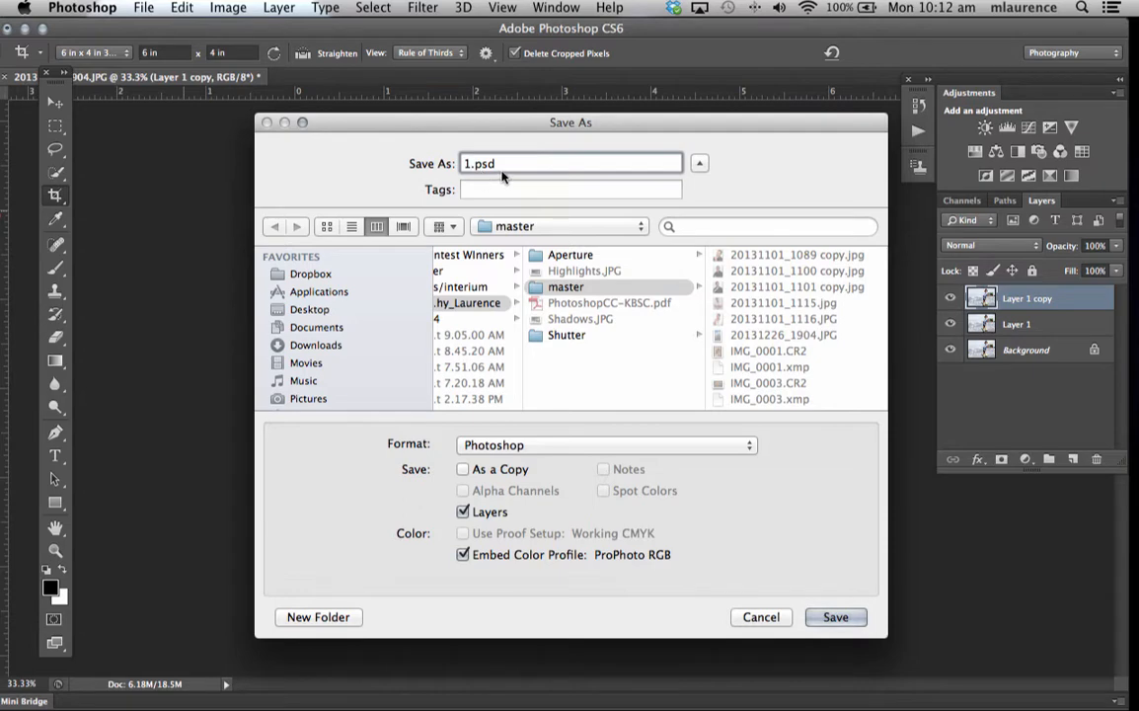
{"action": "left_click", "coordinate": [830, 618]}
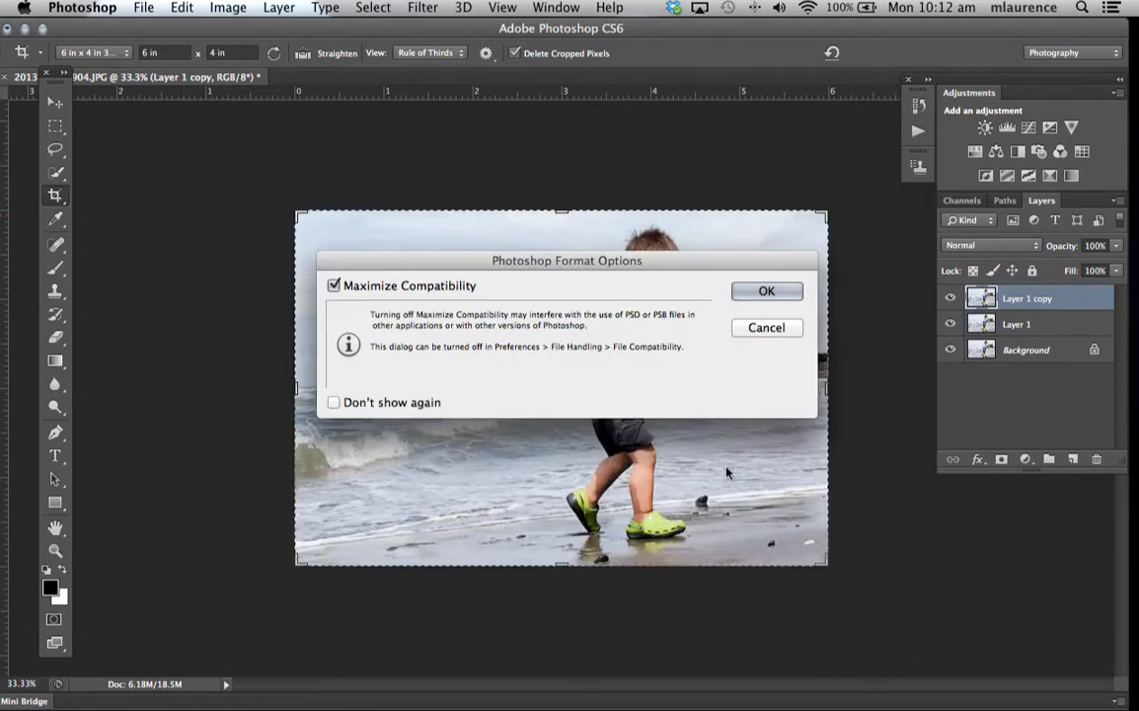
{"action": "left_click", "coordinate": [749, 294]}
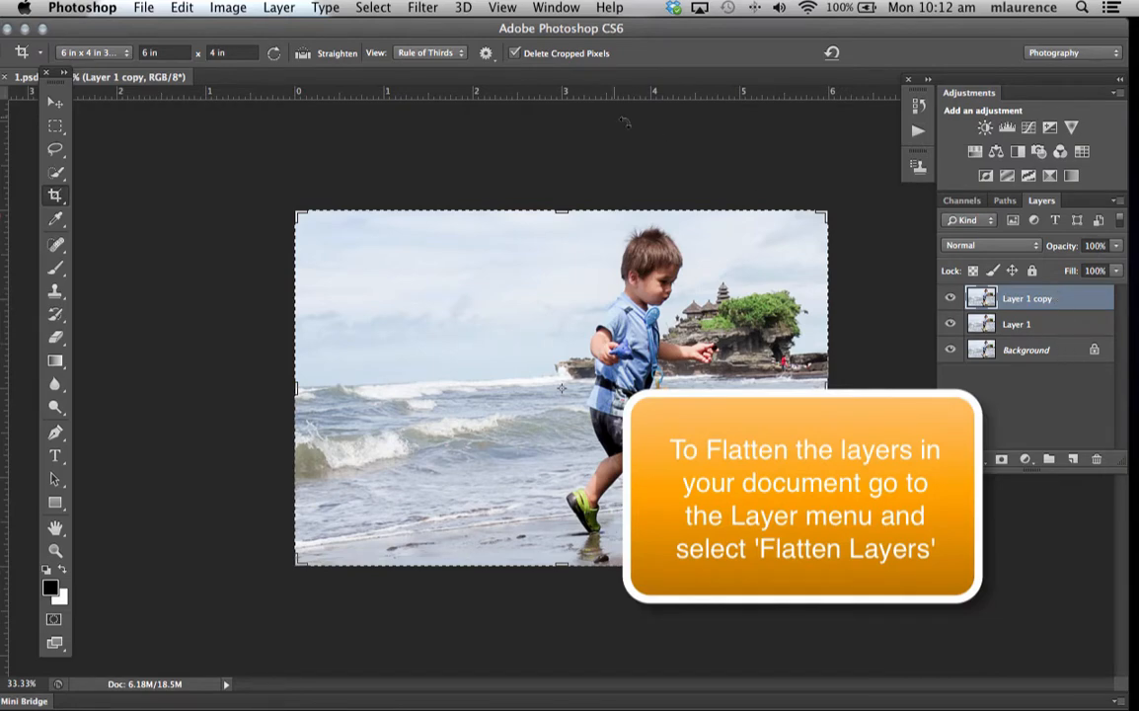
Step: Flatten the image and save it in JPEG format as 1print.jpg in the master folder, at maximum quality 12
{"action": "left_click", "coordinate": [281, 8]}
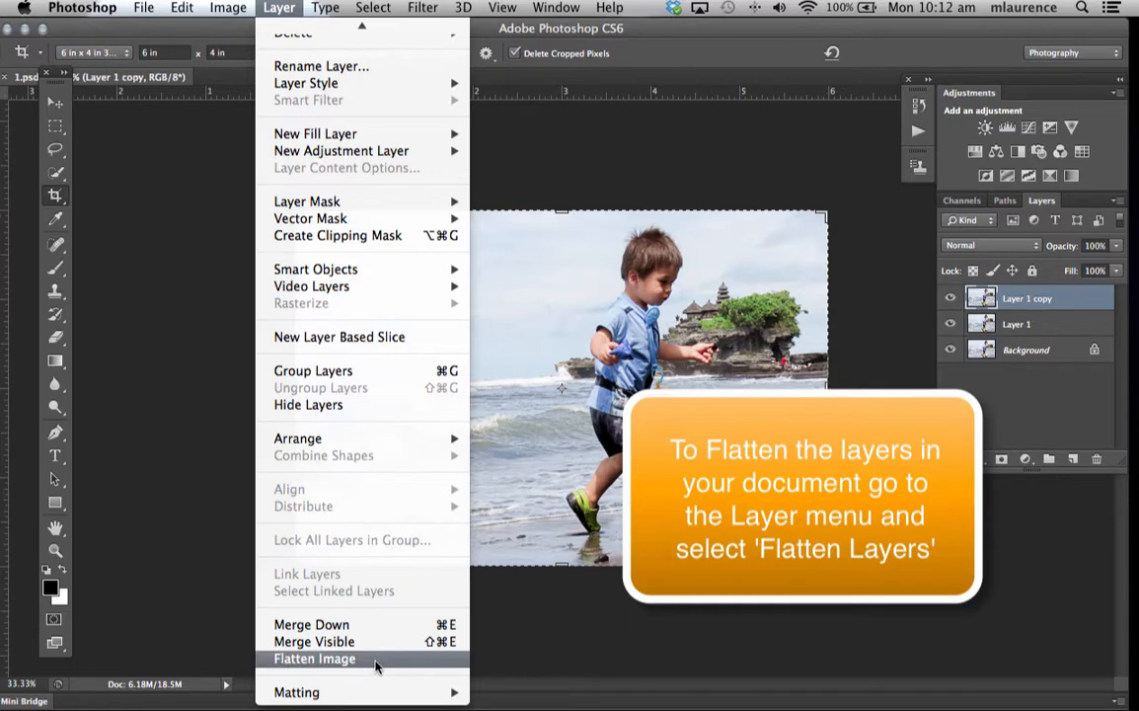
{"action": "left_click", "coordinate": [377, 667]}
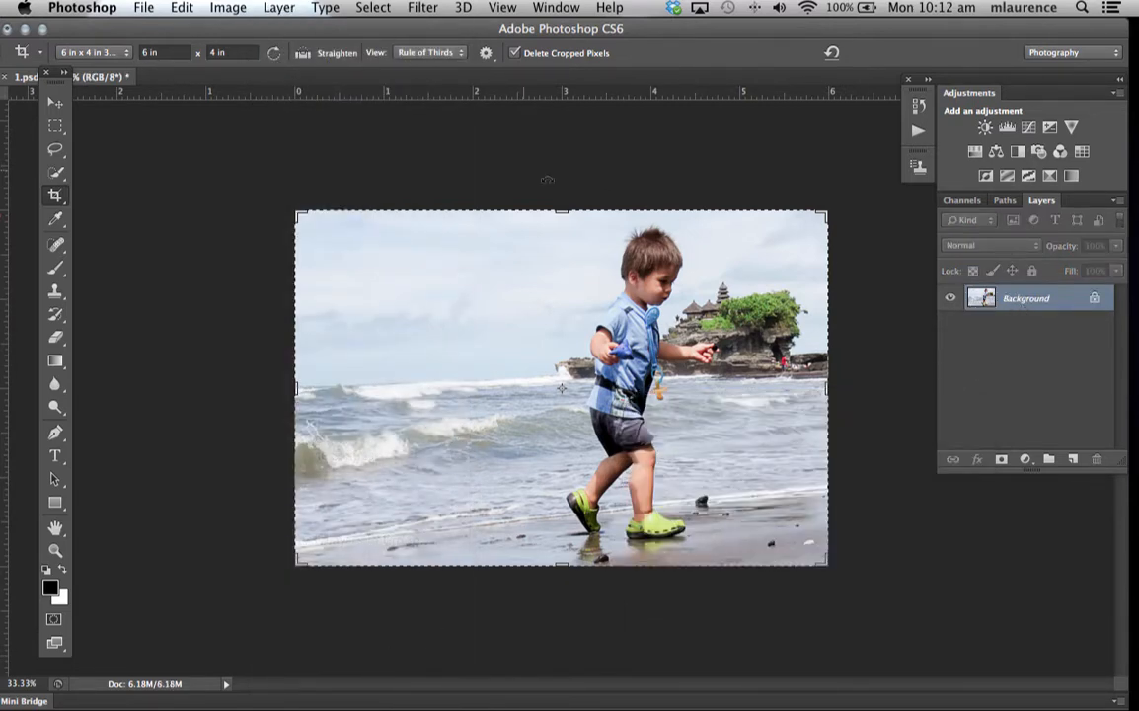
{"action": "left_click", "coordinate": [143, 8]}
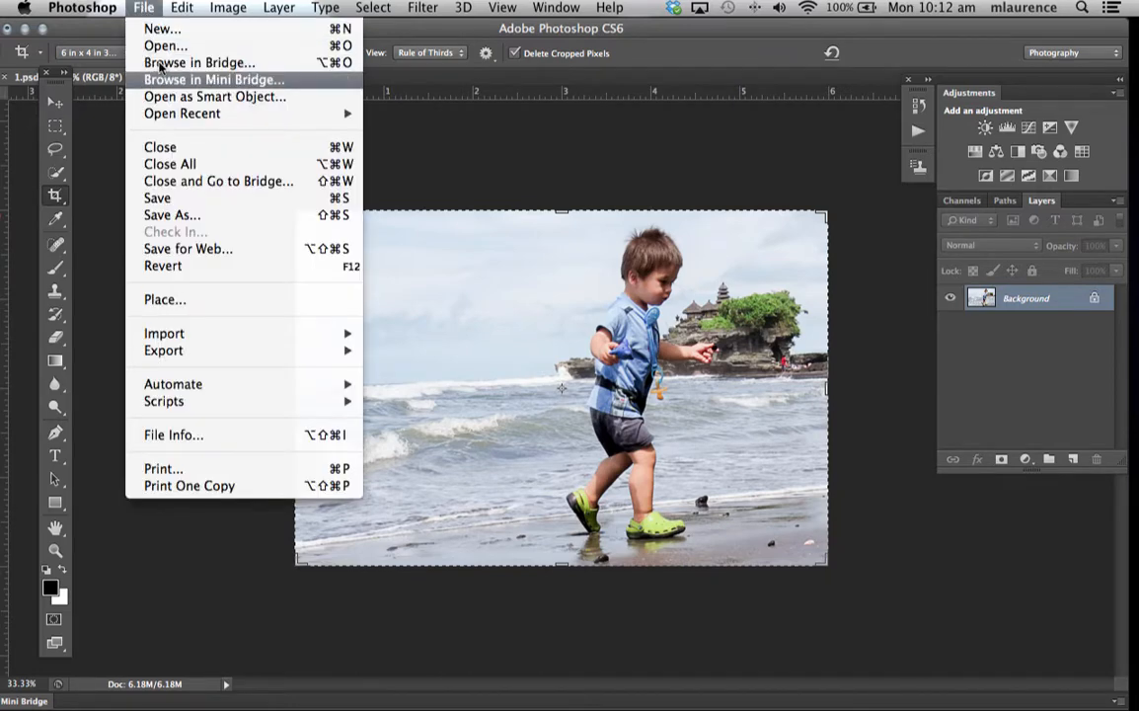
{"action": "left_click", "coordinate": [191, 218]}
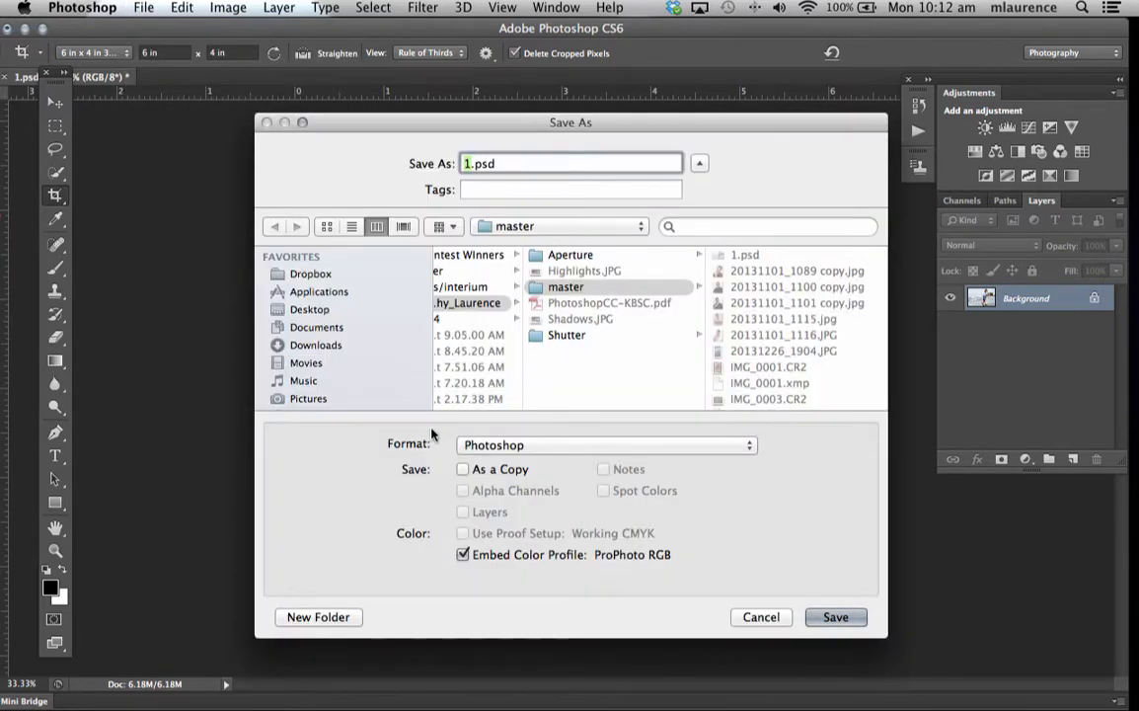
{"action": "left_click", "coordinate": [464, 447]}
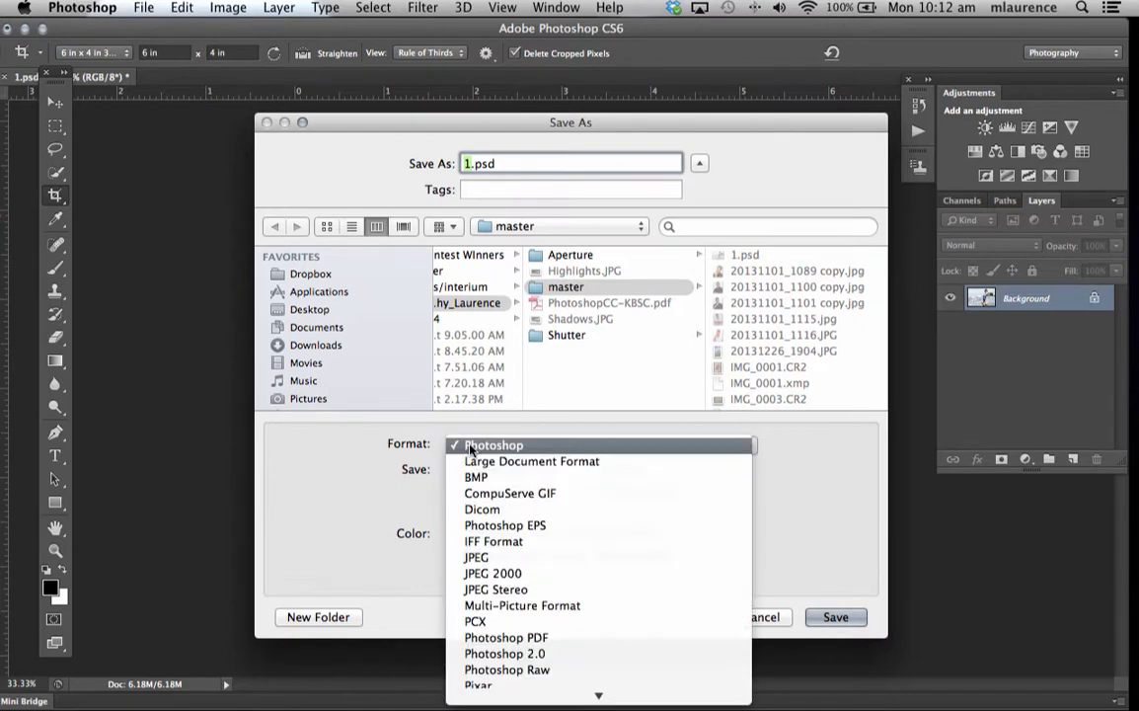
{"action": "left_click", "coordinate": [513, 559]}
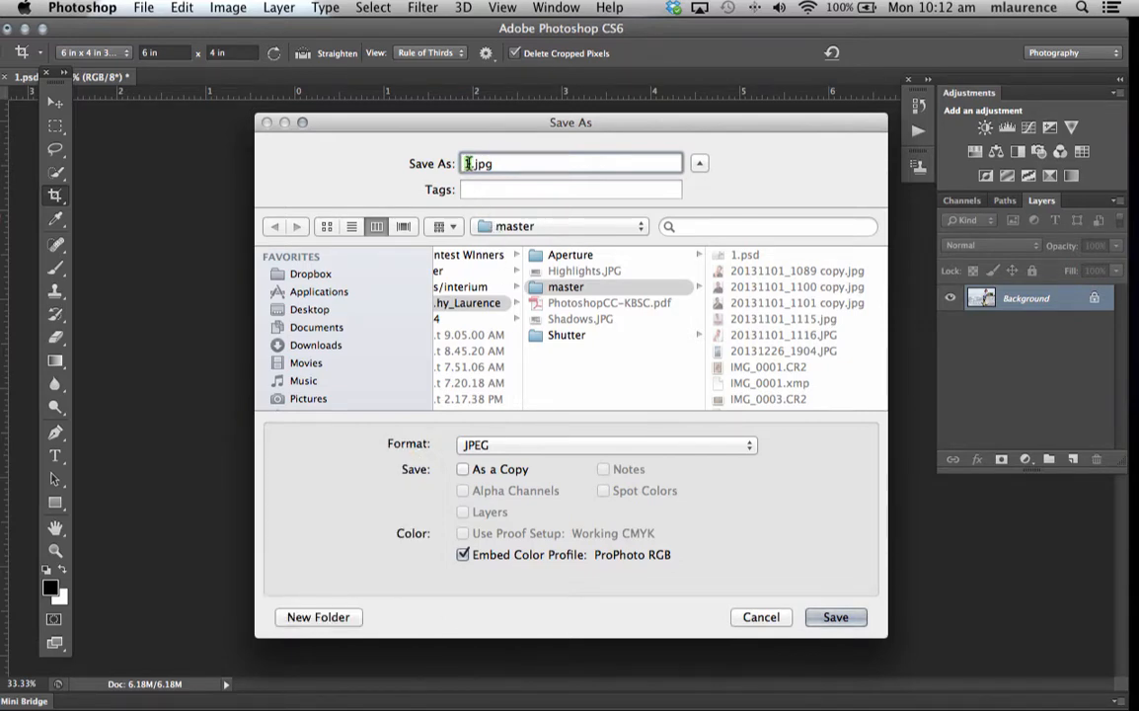
{"action": "left_click", "coordinate": [471, 164]}
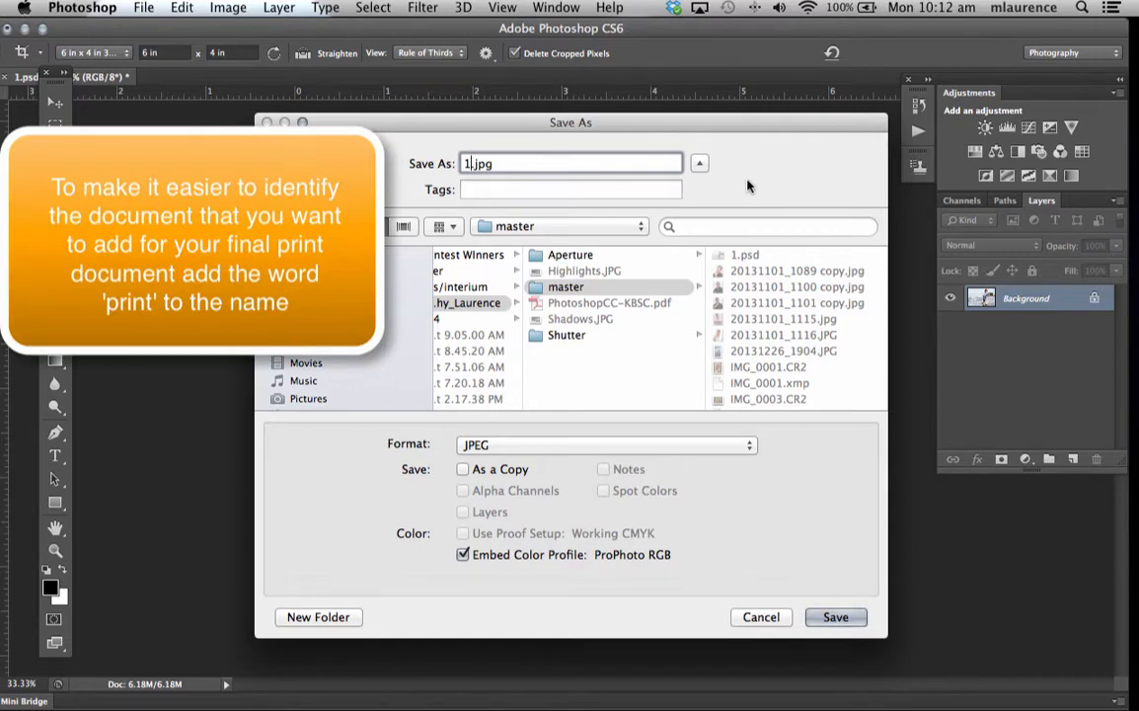
{"action": "type", "text": "print"}
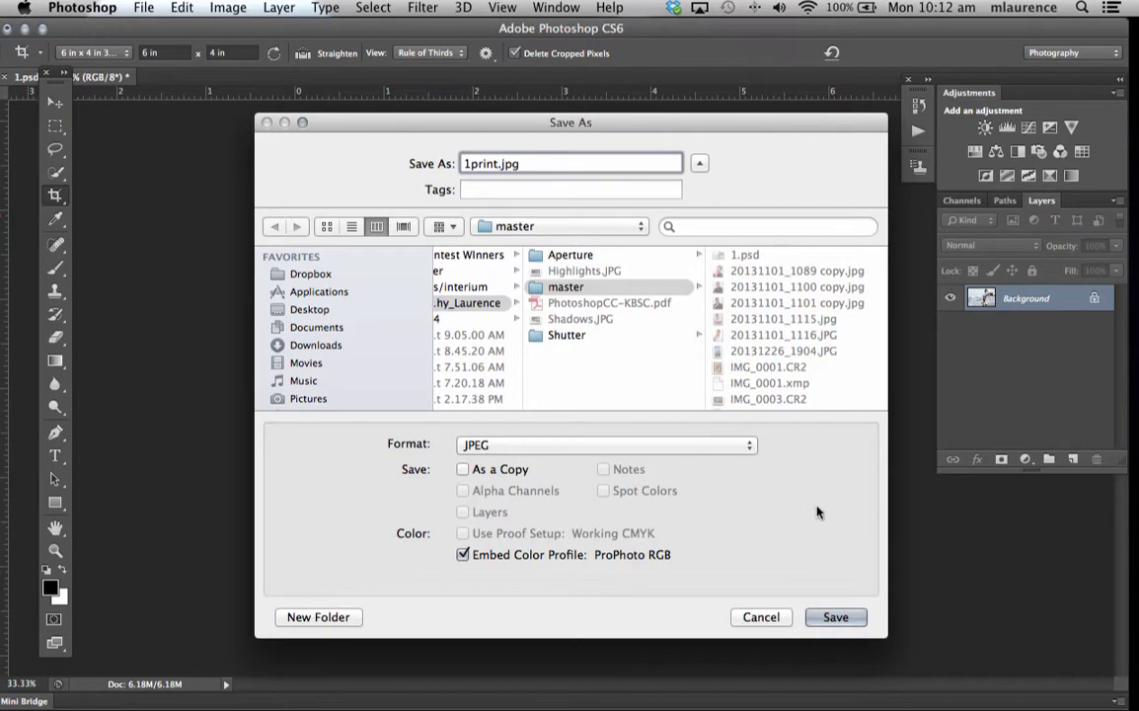
{"action": "left_click", "coordinate": [841, 616]}
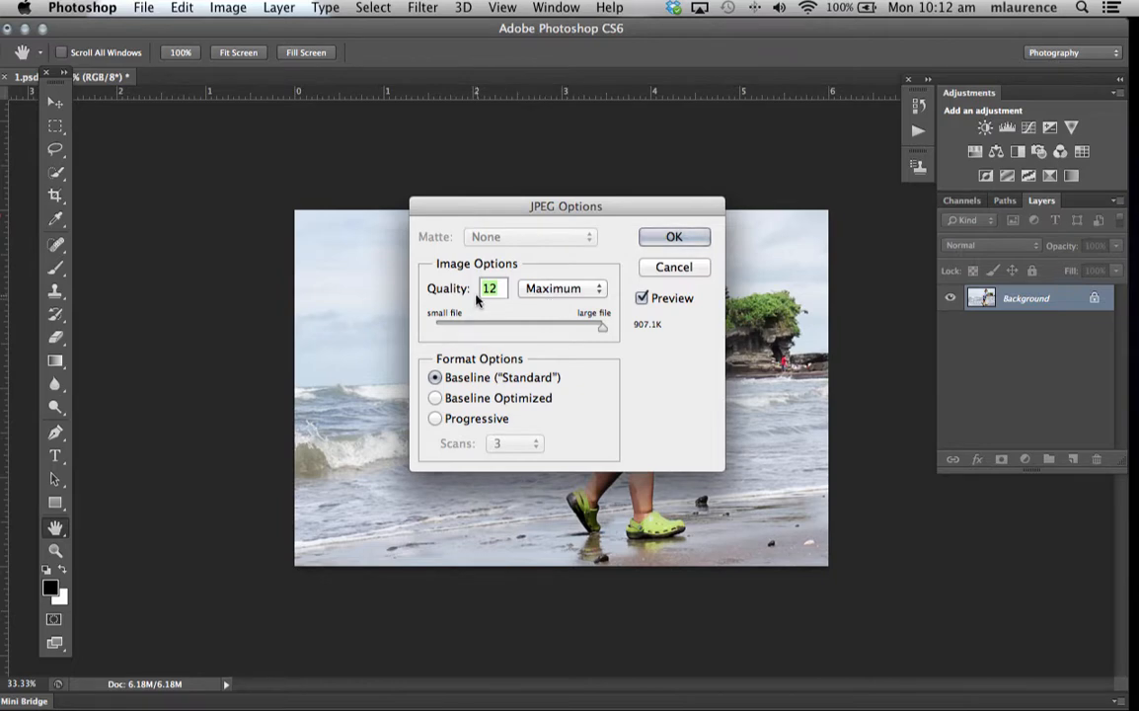
{"action": "left_click", "coordinate": [672, 238]}
{"action": "key", "text": "c"}
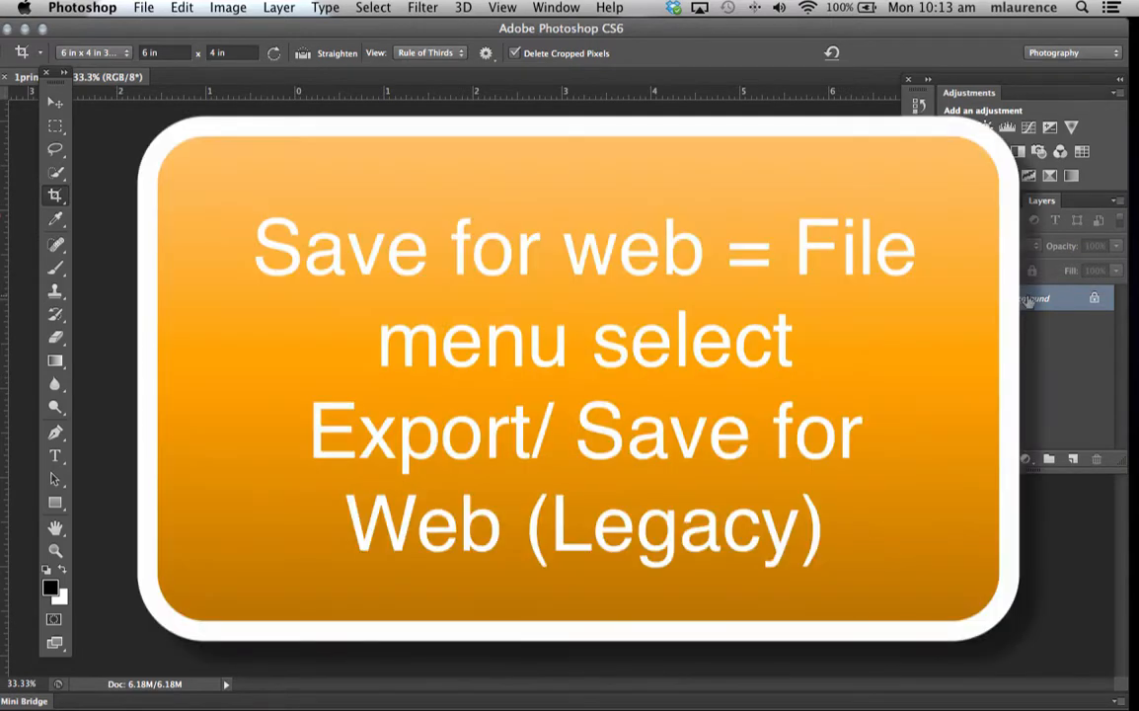
Step: Open the flattened image in Save for Web and show the boy and the temple in the Original preview
{"action": "left_click", "coordinate": [144, 9]}
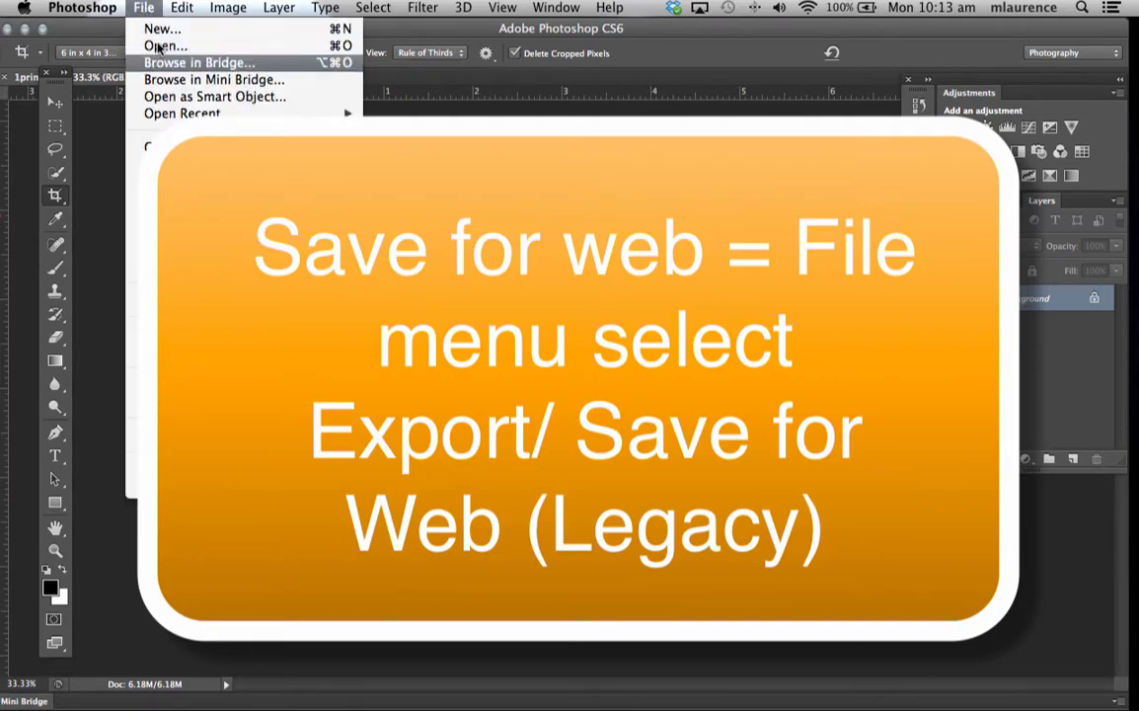
{"action": "left_click", "coordinate": [200, 247]}
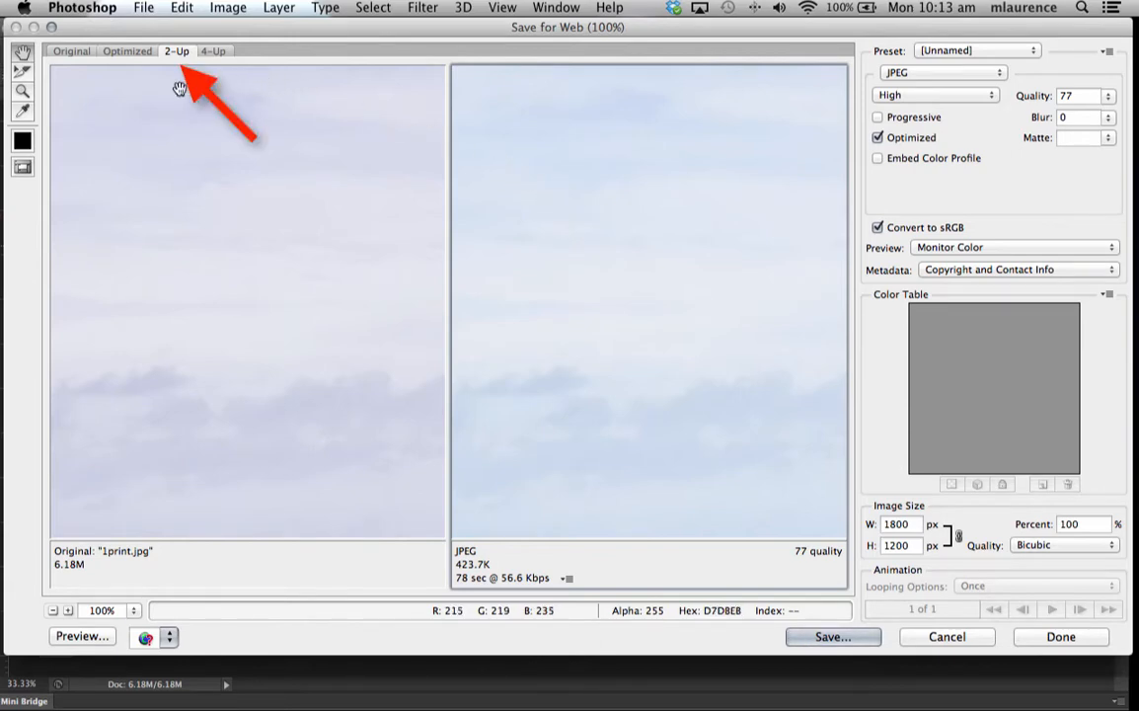
{"action": "left_click", "coordinate": [76, 54]}
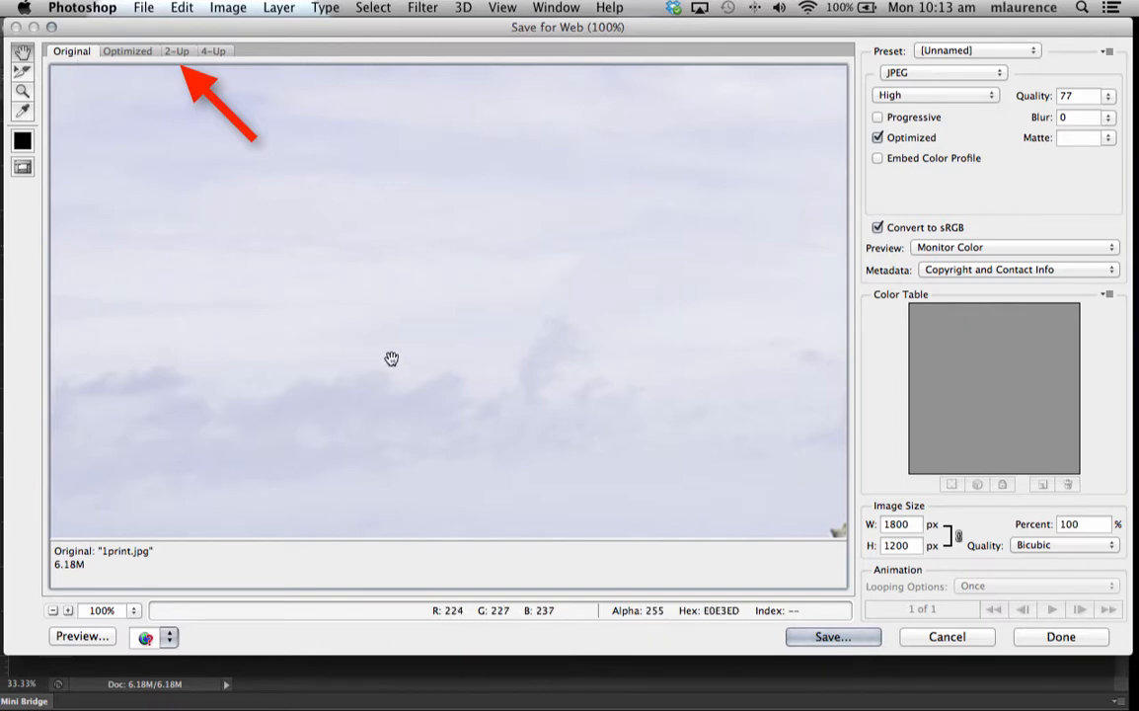
{"action": "left_click_drag", "start_coordinate": [481, 459], "coordinate": [394, 284]}
{"action": "left_click_drag", "start_coordinate": [824, 305], "coordinate": [400, 288]}
{"action": "left_click_drag", "start_coordinate": [702, 219], "coordinate": [475, 352]}
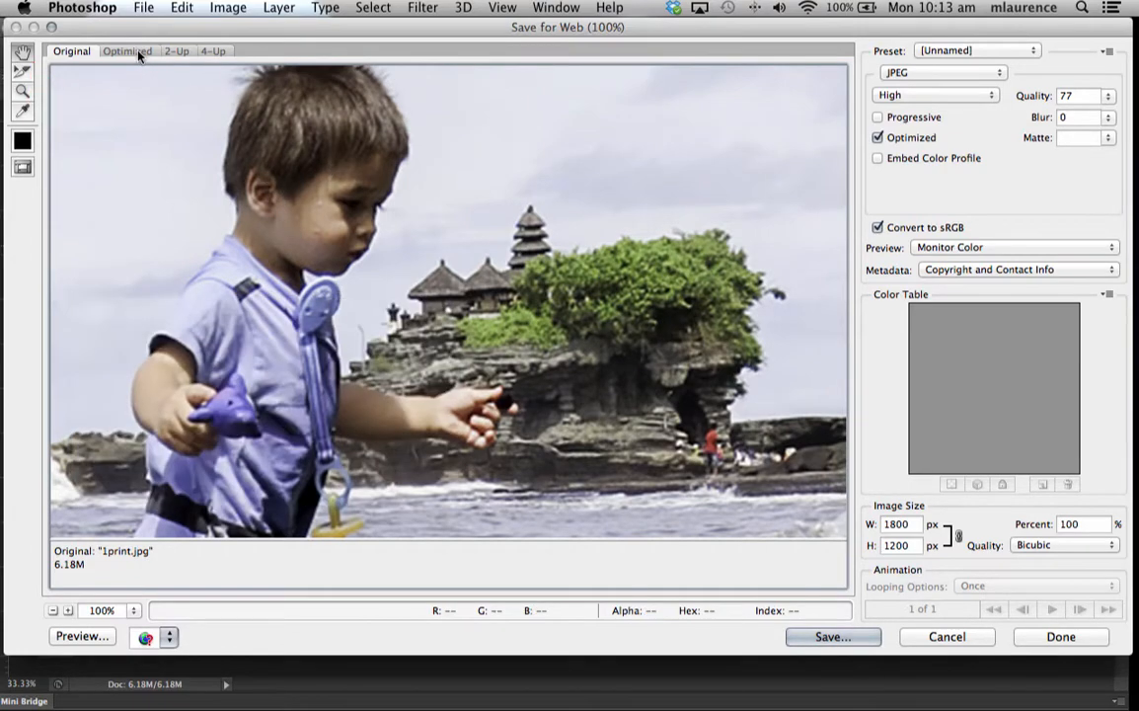
Step: Compare the original and optimized versions of the photo in the Optimized and 2-Up previews, including their file sizes
{"action": "left_click", "coordinate": [134, 52]}
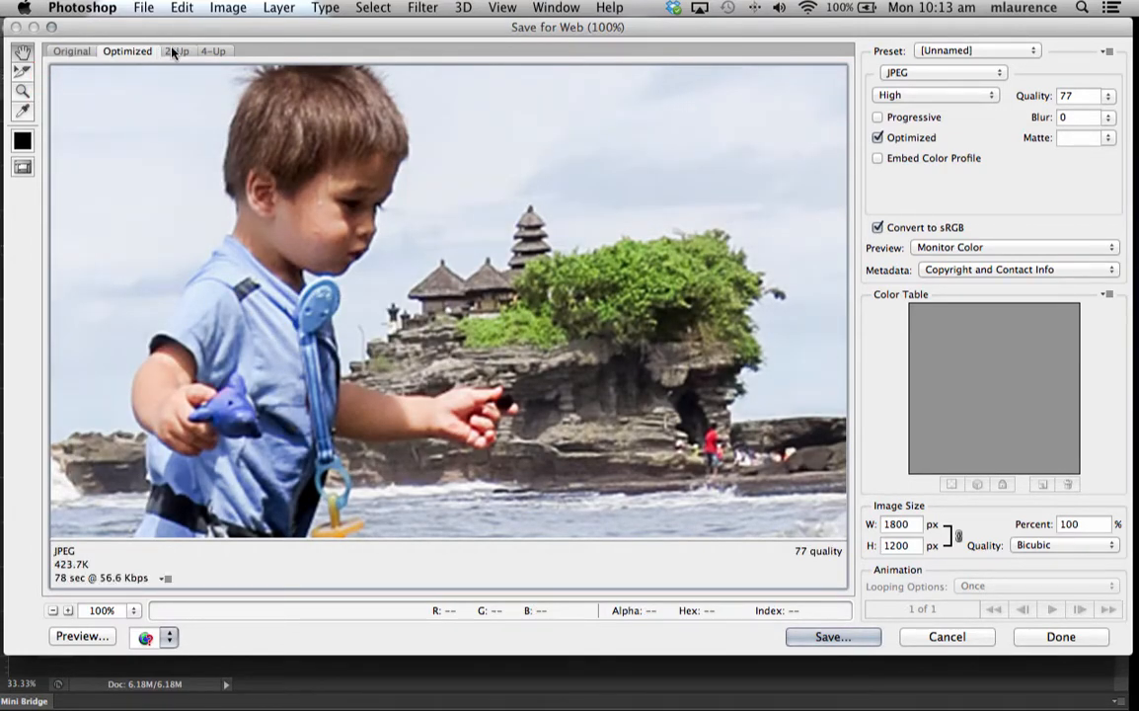
{"action": "left_click", "coordinate": [175, 52]}
{"action": "left_click", "coordinate": [214, 52]}
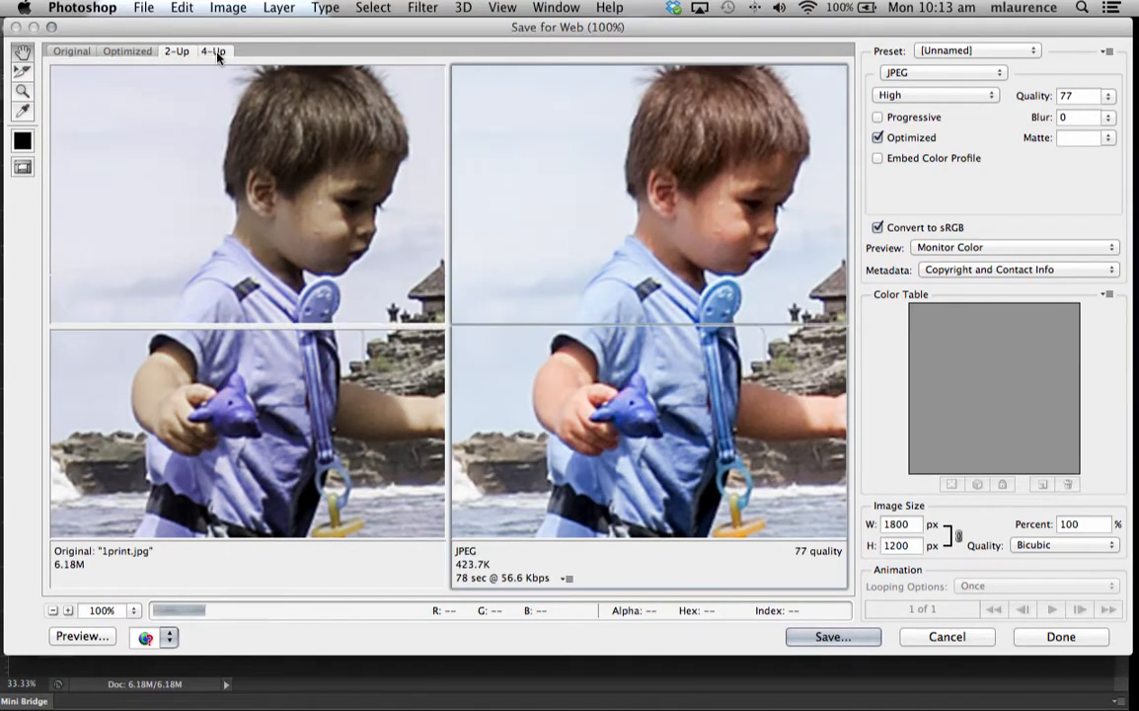
{"action": "left_click", "coordinate": [176, 51]}
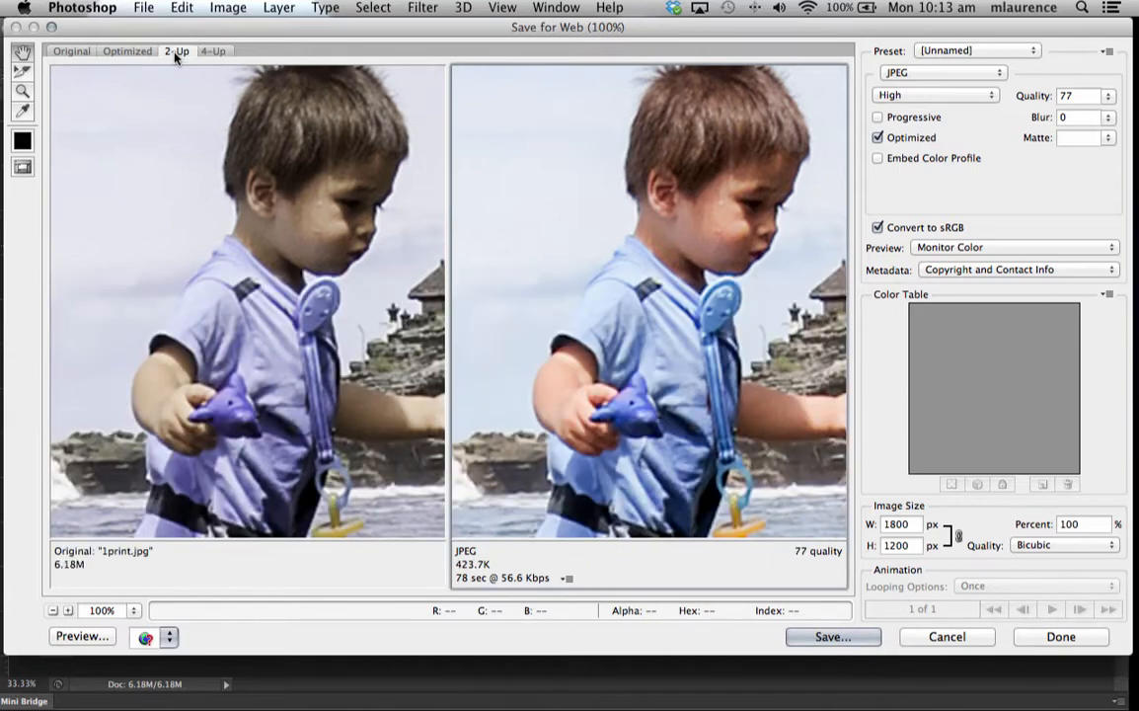
{"action": "left_click", "coordinate": [242, 260]}
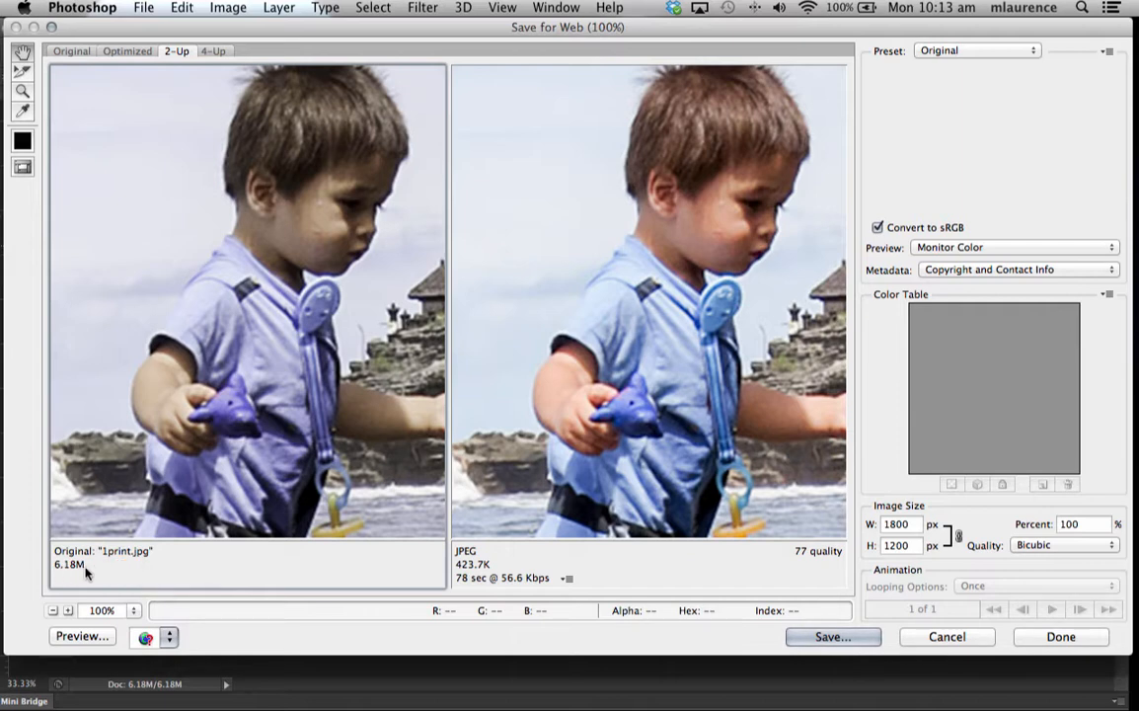
{"action": "left_click", "coordinate": [529, 255]}
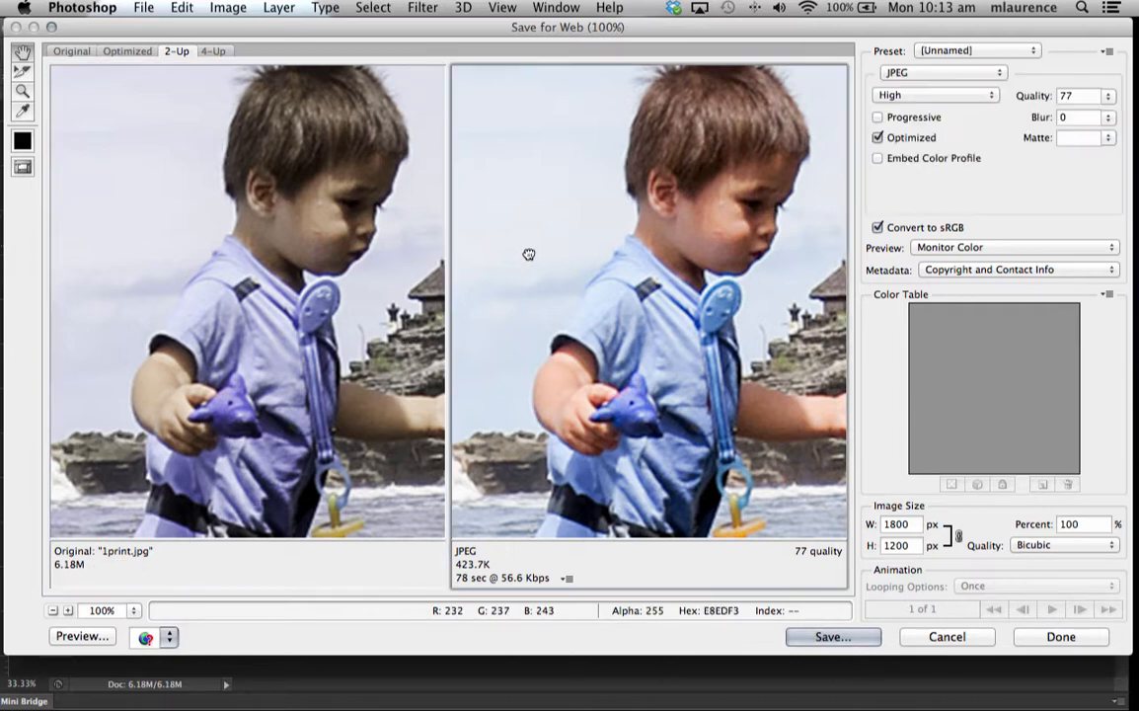
{"action": "left_click_drag", "start_coordinate": [546, 248], "coordinate": [534, 255]}
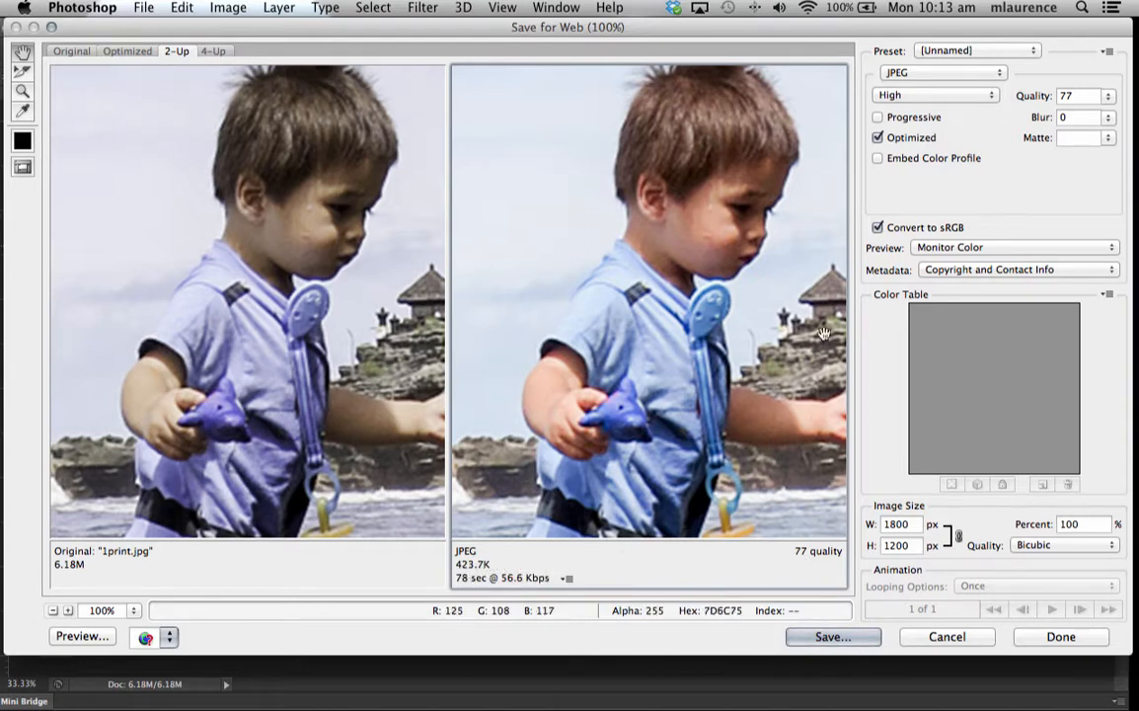
Step: Keep the JPEG format and try the Maximum and Low compression quality presets
{"action": "left_click", "coordinate": [958, 76]}
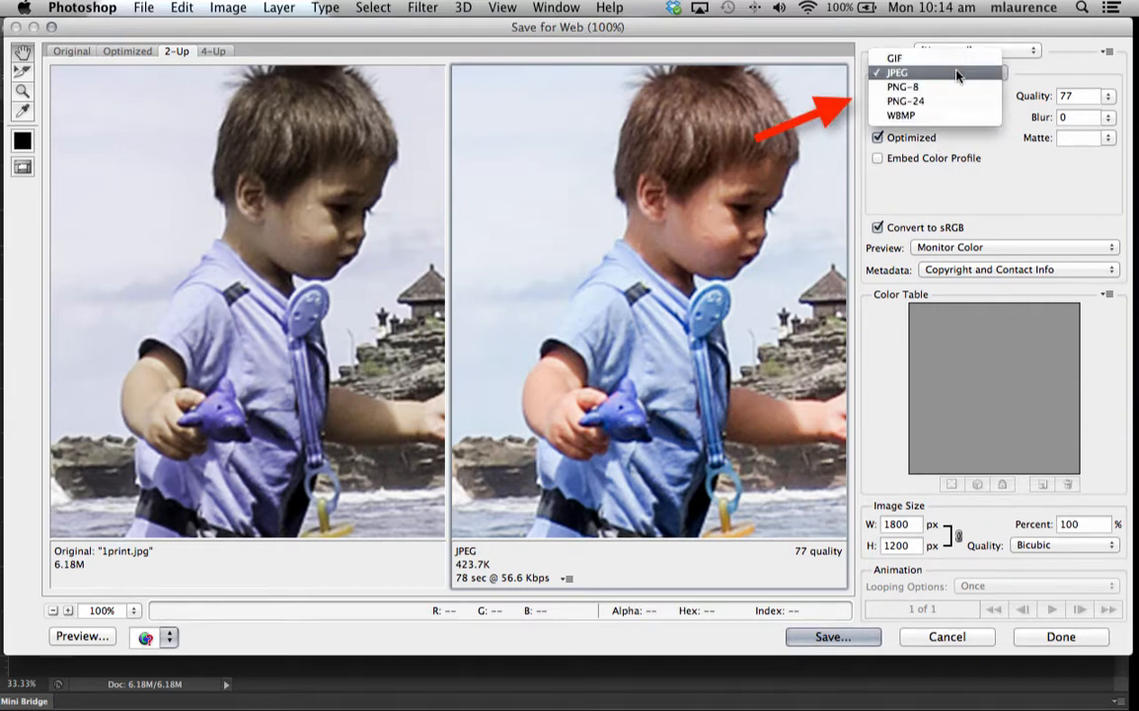
{"action": "left_click", "coordinate": [957, 76]}
{"action": "left_click", "coordinate": [983, 94]}
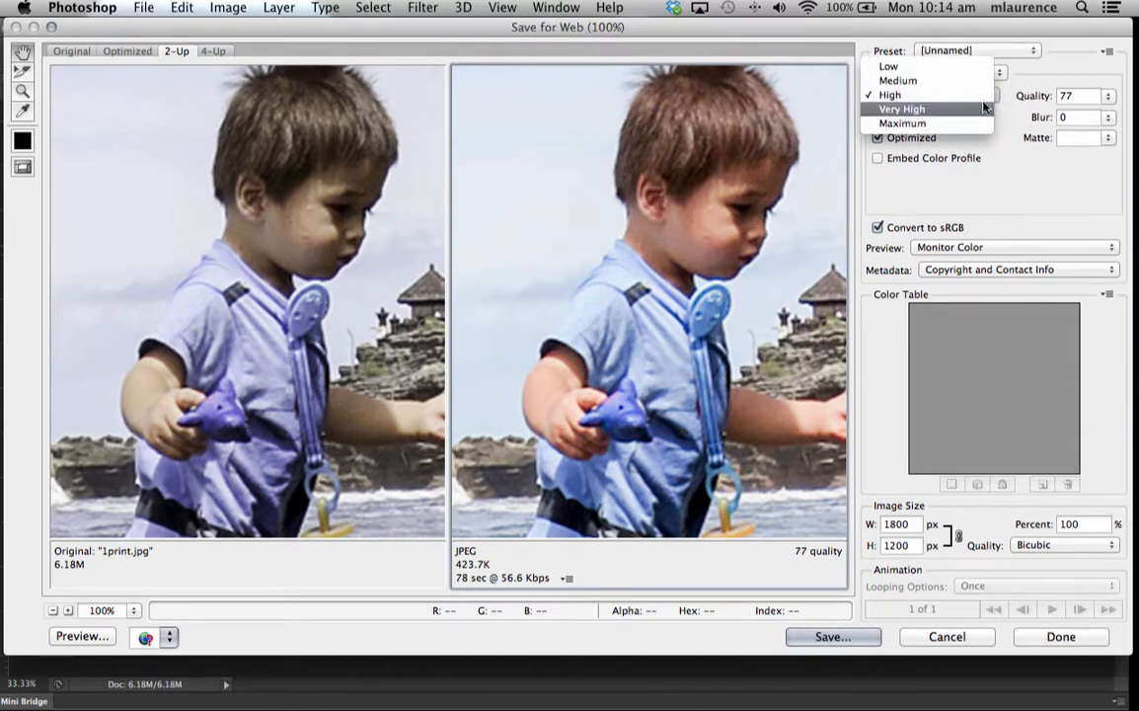
{"action": "left_click", "coordinate": [975, 123]}
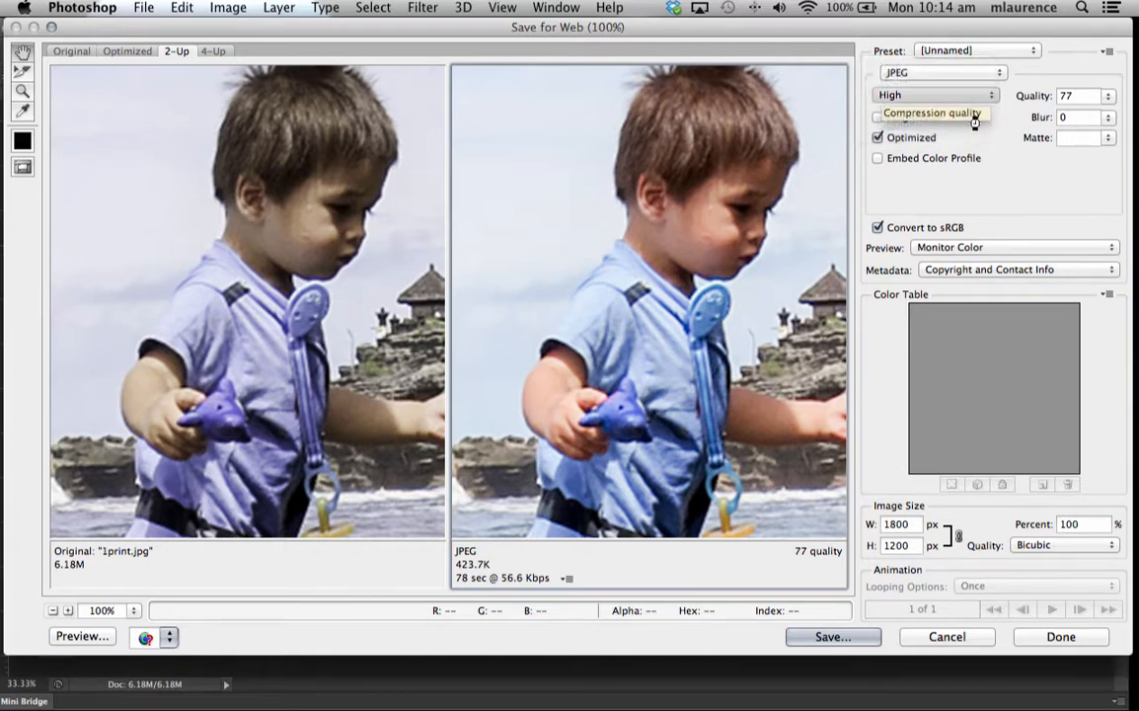
{"action": "left_click", "coordinate": [968, 94]}
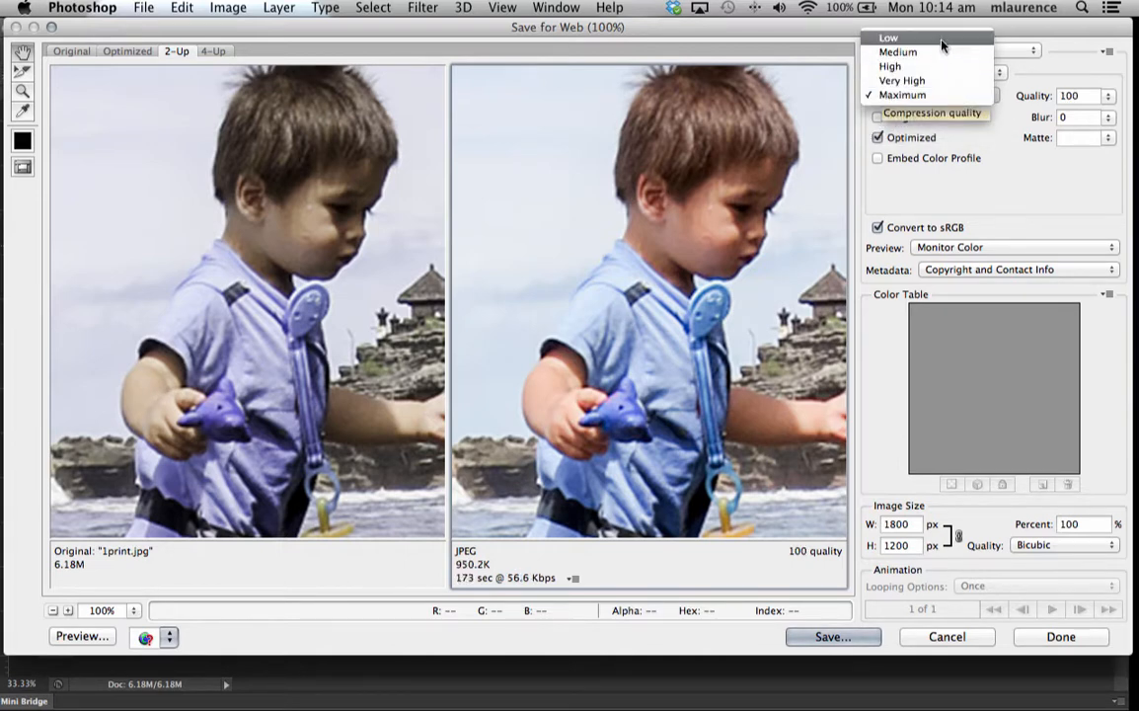
{"action": "left_click", "coordinate": [946, 38]}
Step: Set the JPEG quality to 86 and check the boy's face in the side-by-side preview
{"action": "left_click", "coordinate": [1072, 96]}
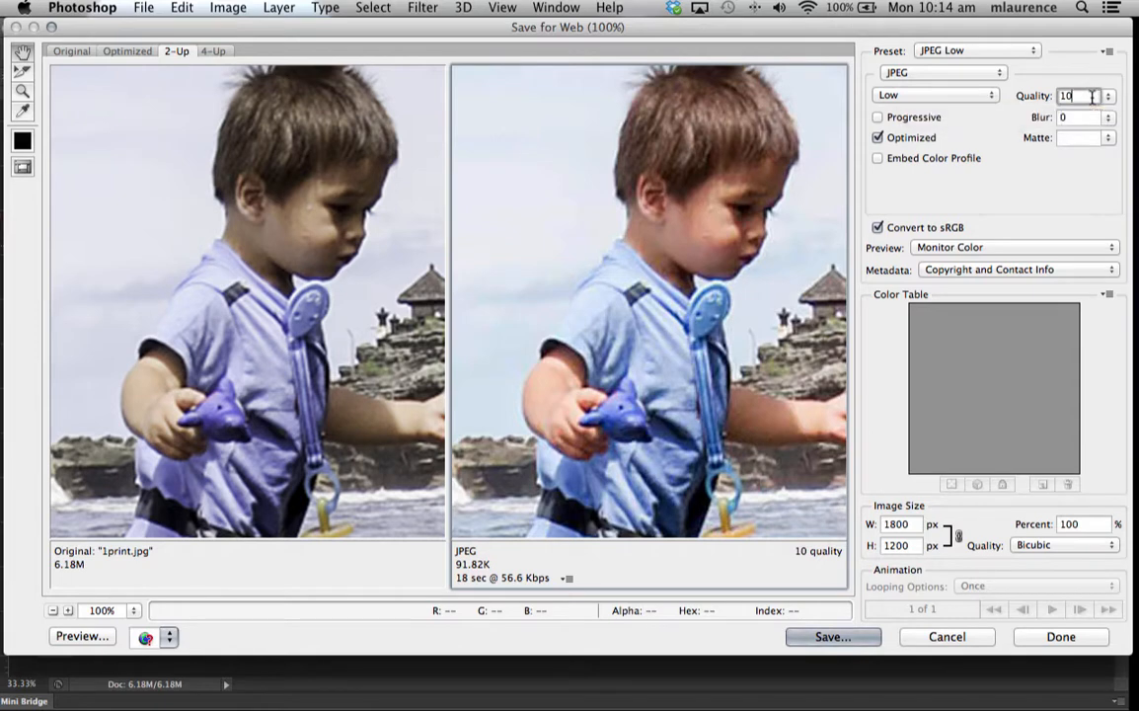
{"action": "left_click", "coordinate": [1109, 96]}
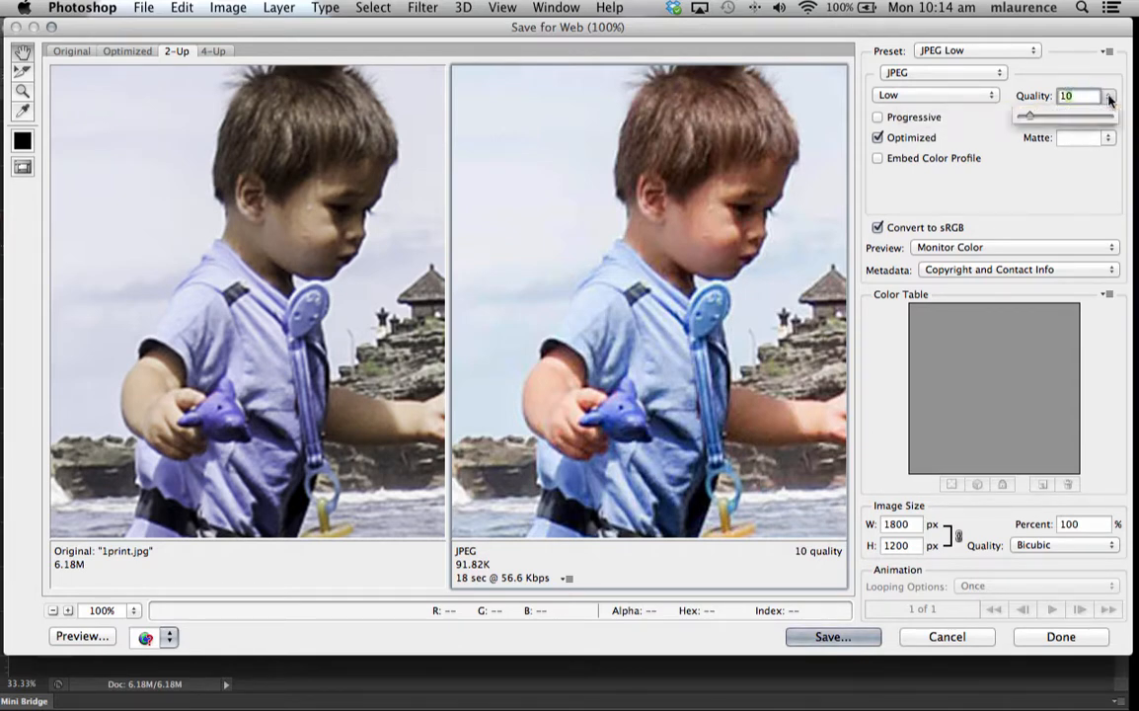
{"action": "left_click_drag", "start_coordinate": [1030, 116], "coordinate": [1096, 123]}
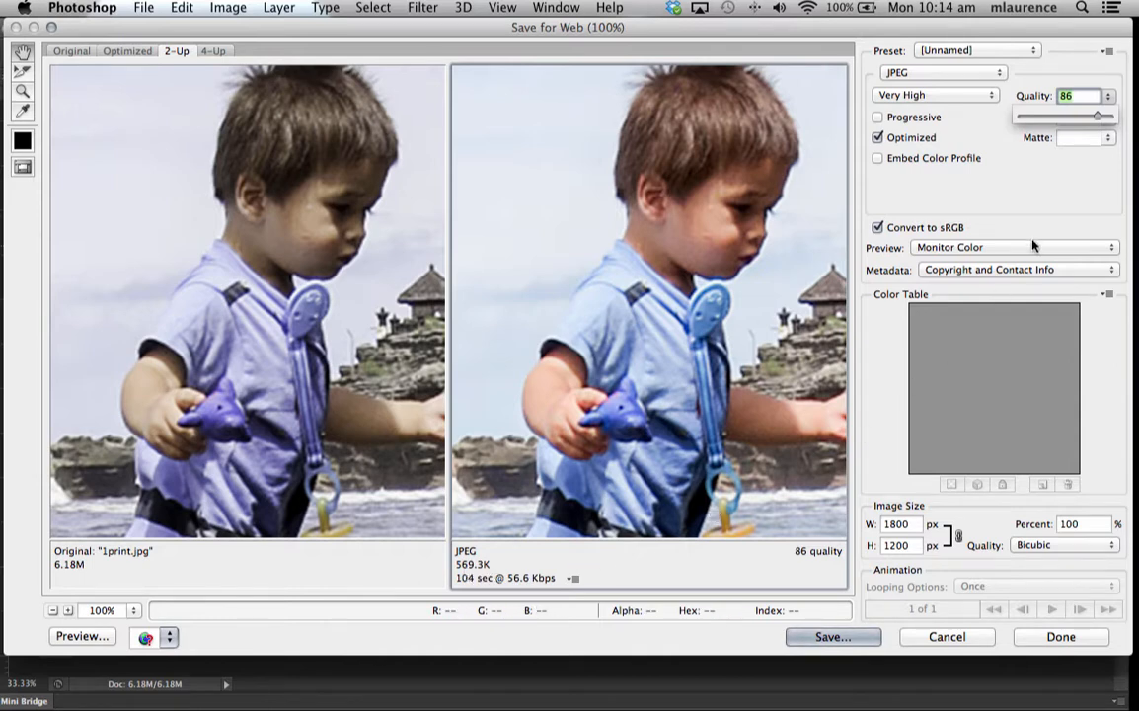
{"action": "left_click_drag", "start_coordinate": [686, 188], "coordinate": [674, 237]}
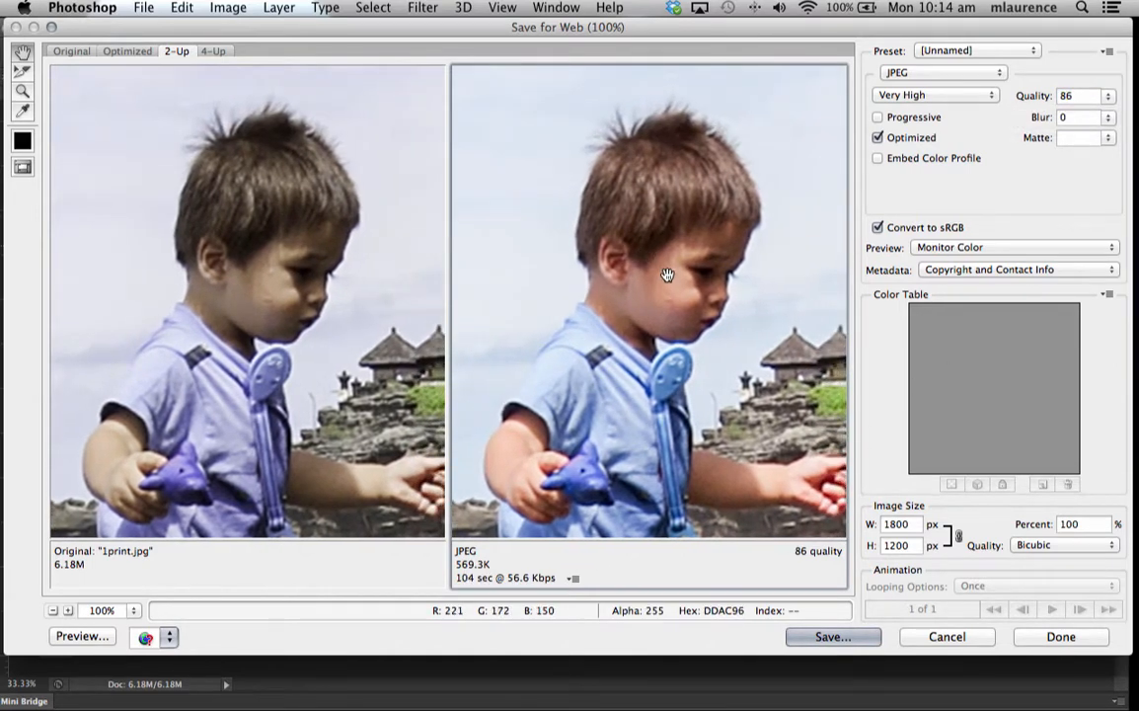
Step: Save the optimized image as 1web.jpg in the Shutter folder, replacing the existing file
{"action": "left_click", "coordinate": [837, 636]}
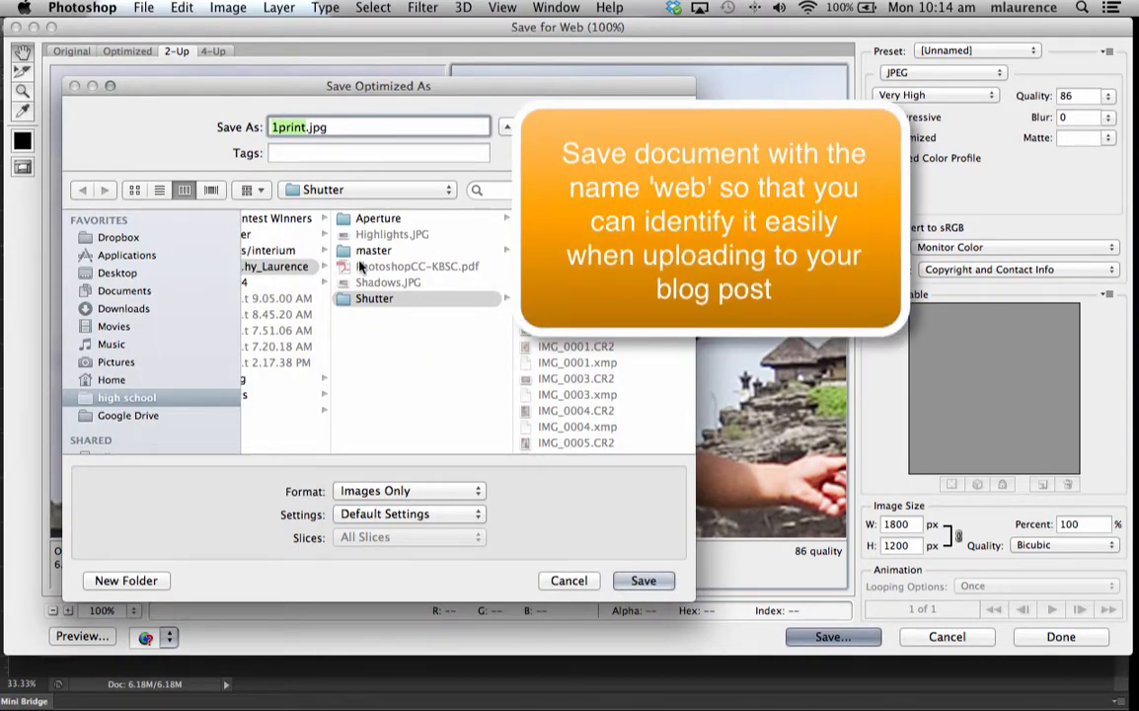
{"action": "left_click", "coordinate": [303, 128]}
{"action": "key", "text": "BackSpace"}
{"action": "key", "text": "BackSpace"}
{"action": "key", "text": "BackSpace"}
{"action": "key", "text": "BackSpace"}
{"action": "key", "text": "BackSpace"}
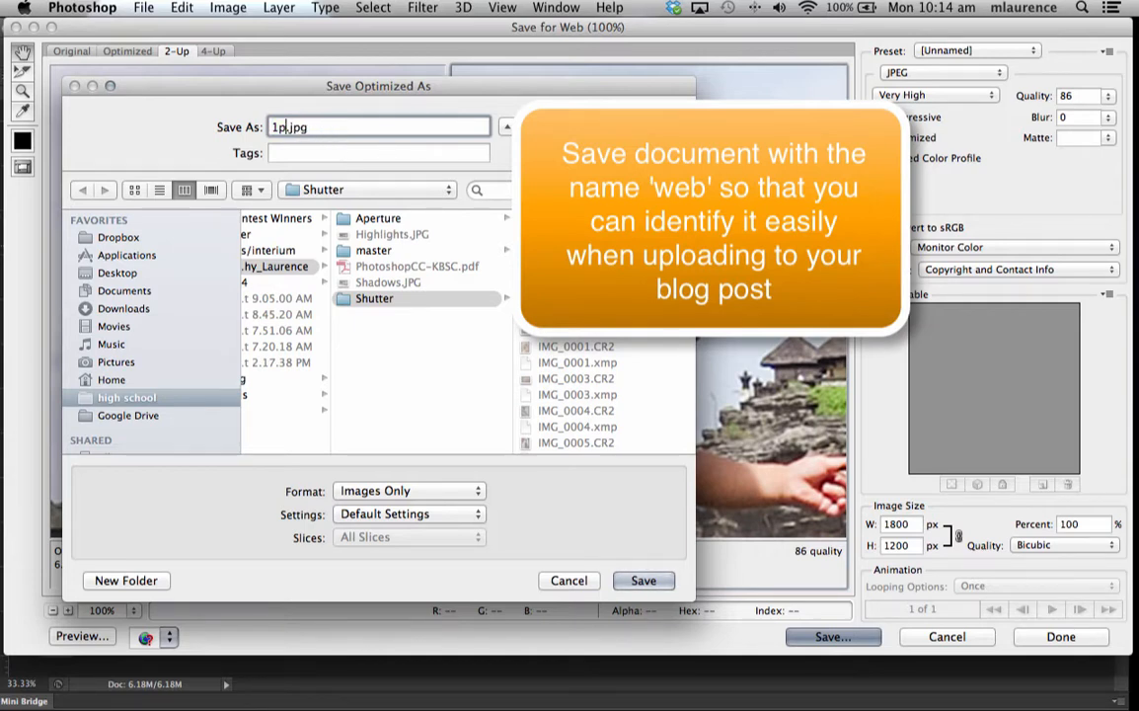
{"action": "type", "text": "web"}
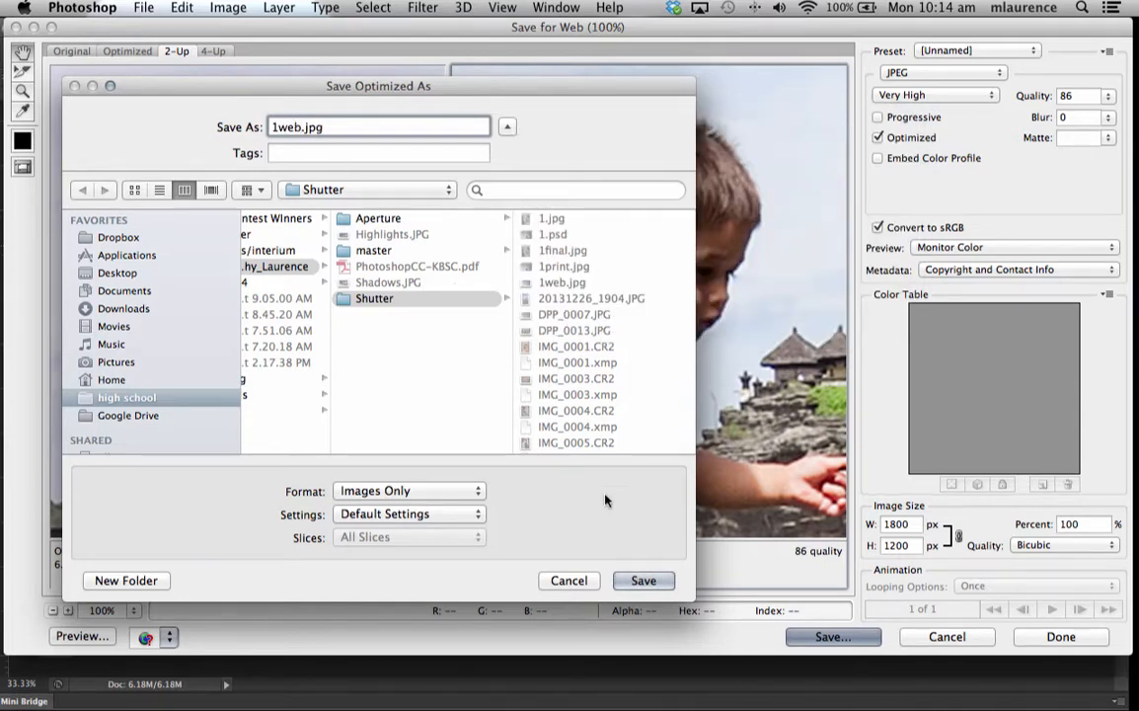
{"action": "left_click", "coordinate": [644, 583]}
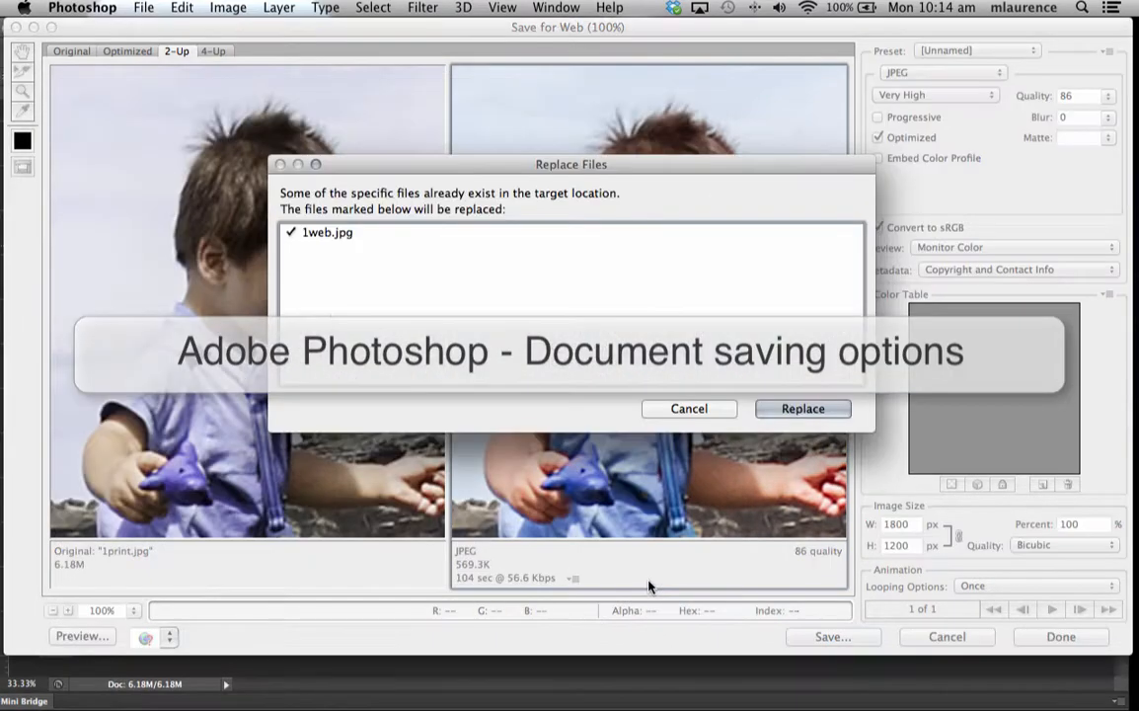
{"action": "left_click", "coordinate": [780, 410]}
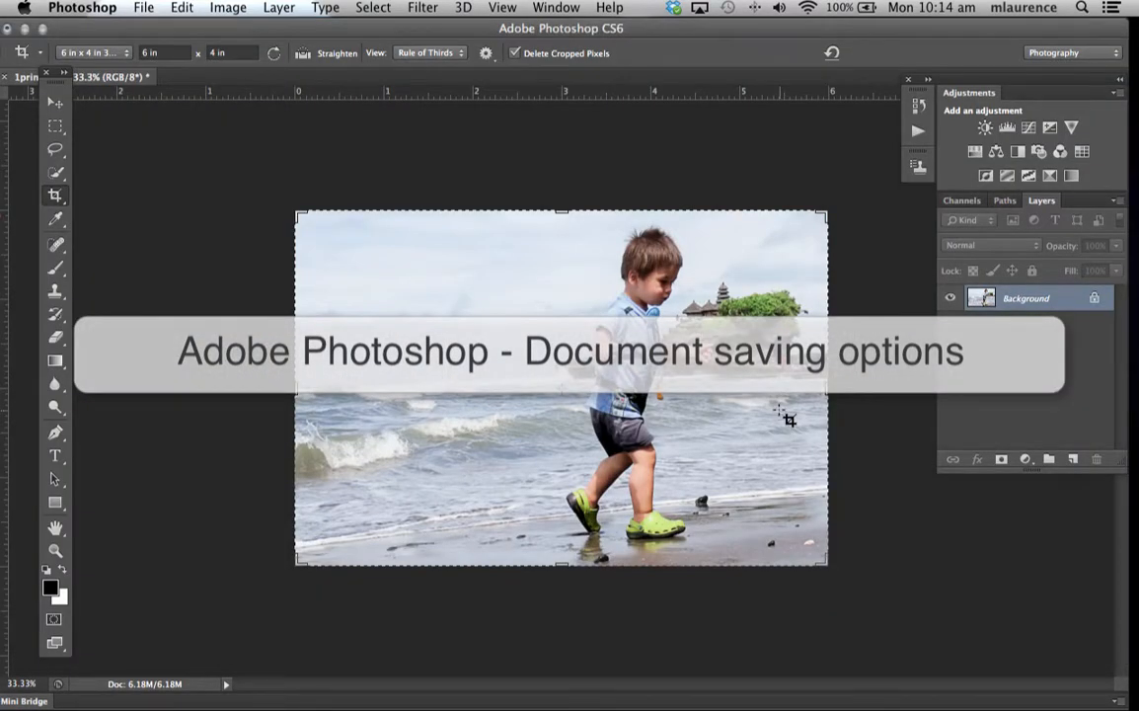